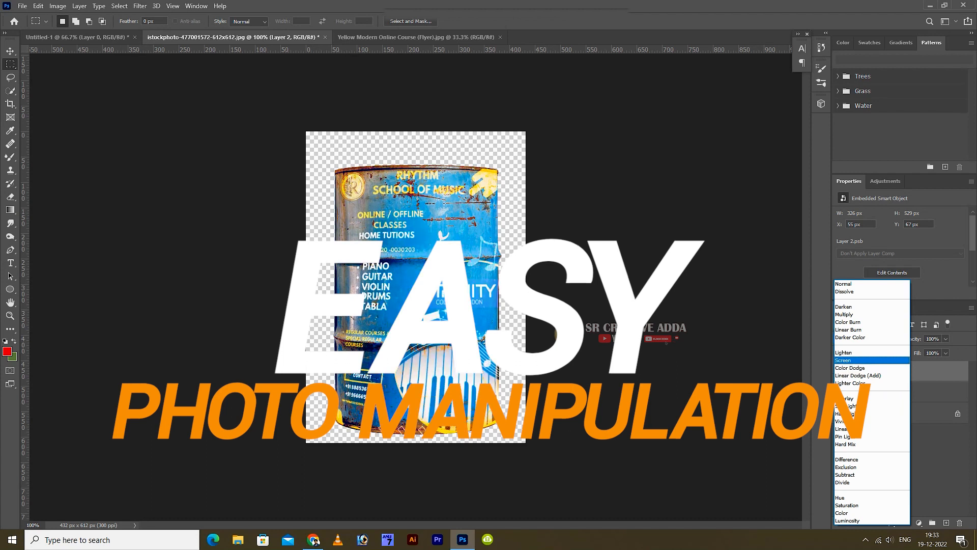
key("Down")
key("Down")
key("Down")
key("Down")
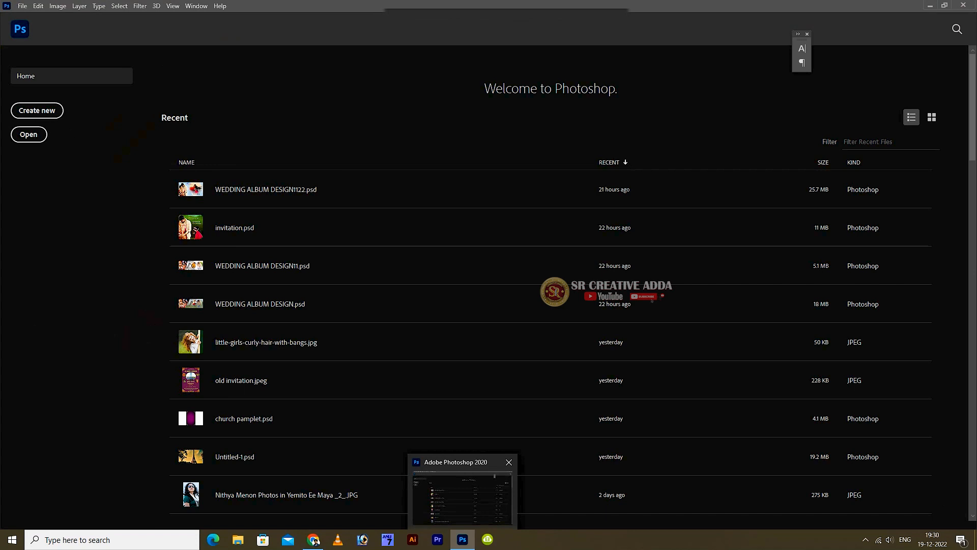
Create a 1920 x 1080 px, 72 ppi RGB document and convert its background into the regular layer Layer 0
left_click(39, 110)
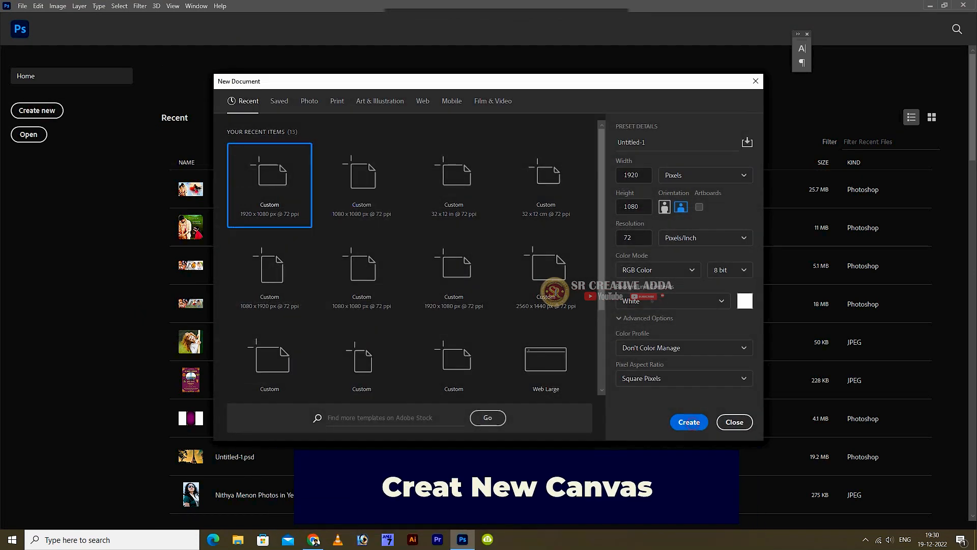
key("Return")
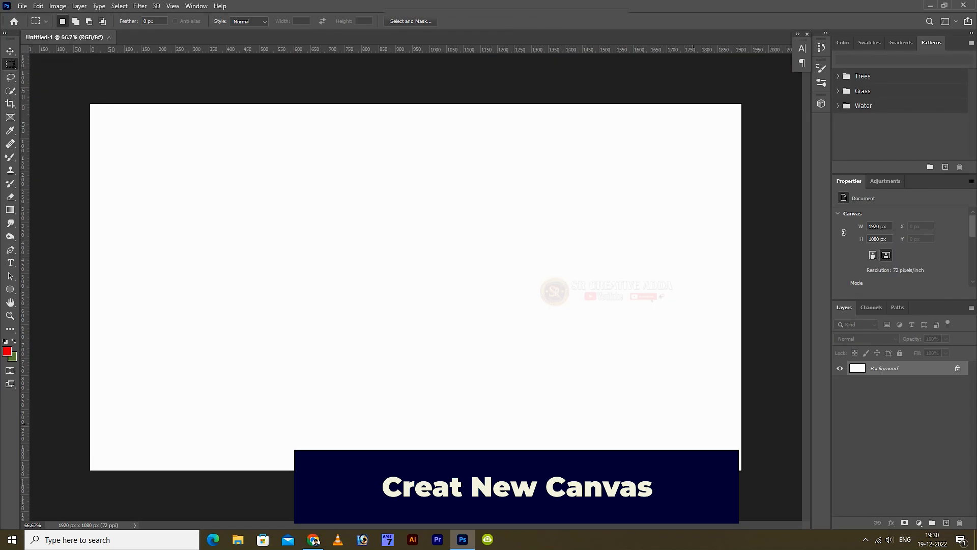
double_click(933, 368)
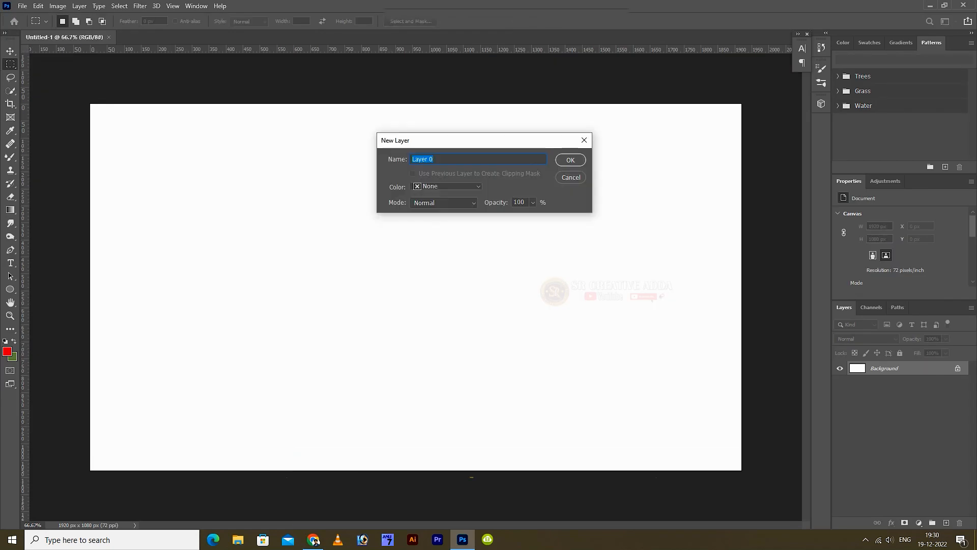
left_click(567, 159)
left_click(23, 6)
left_click(35, 26)
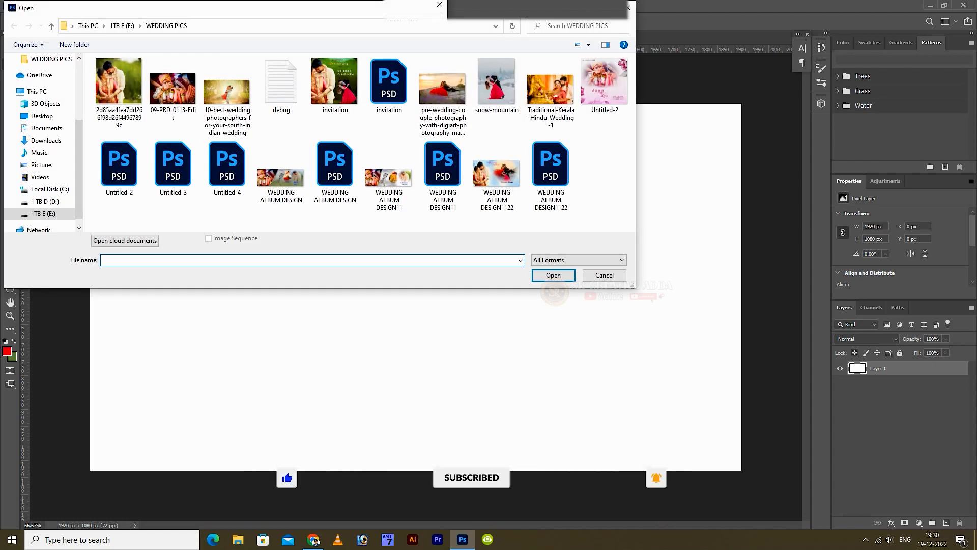
scroll(46, 177, "up", 1)
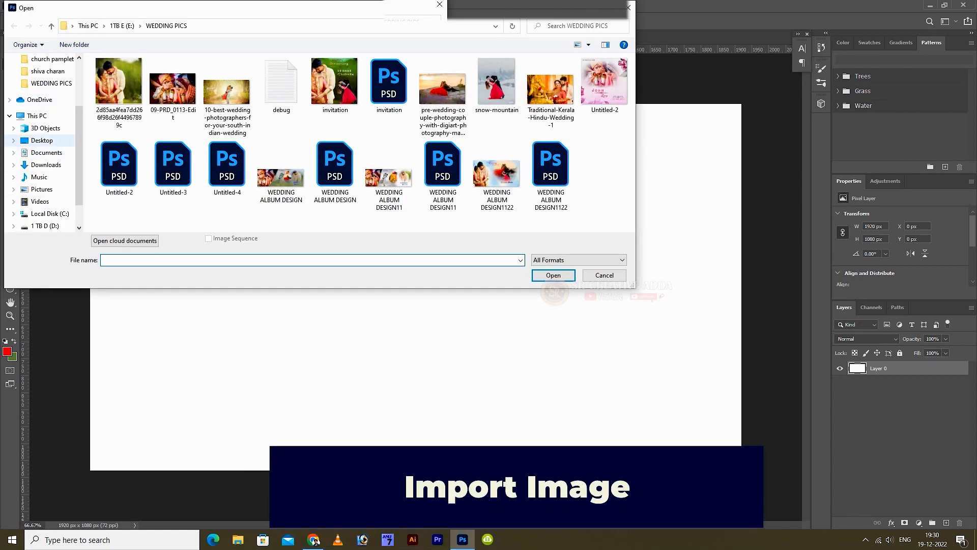
left_click(46, 177)
left_click(238, 99)
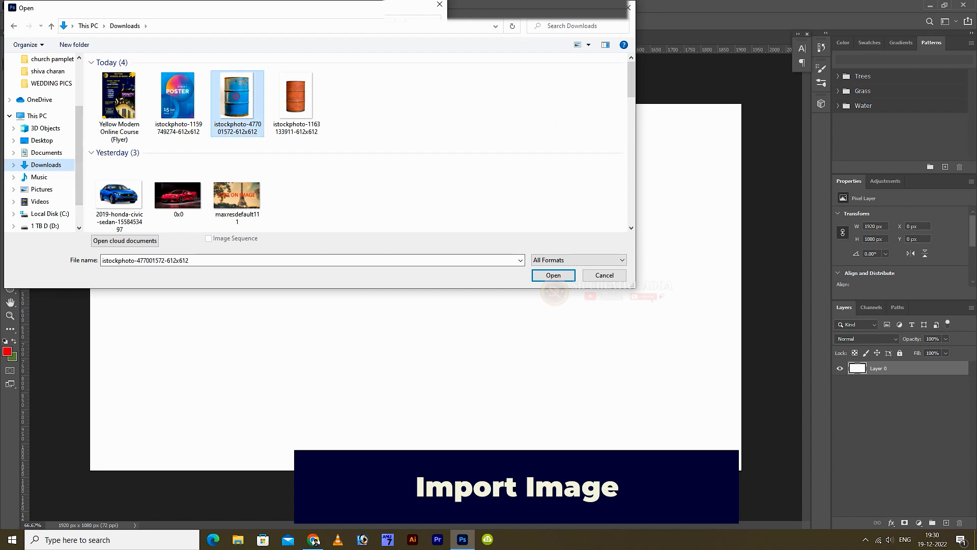
left_click(554, 278)
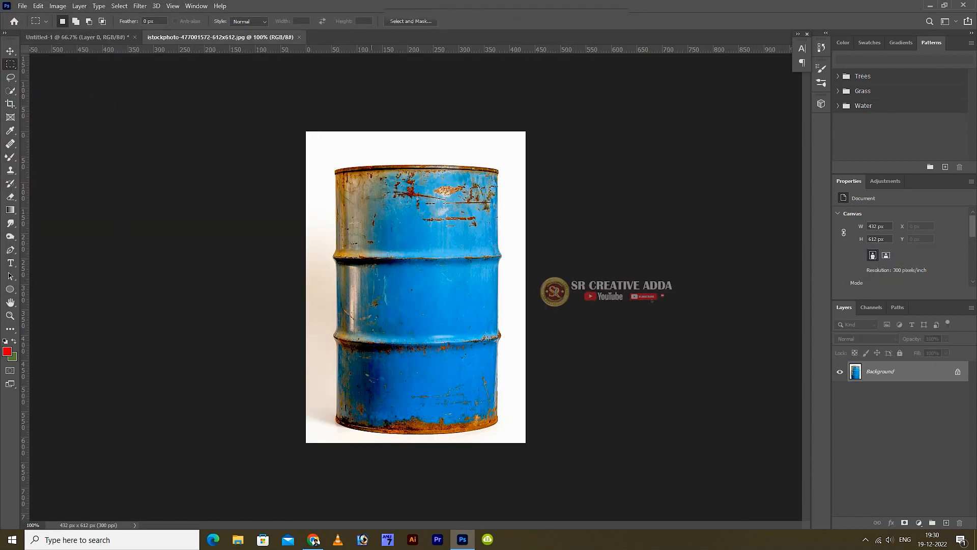
Select the blue barrel with the Quick Selection tool, copy it onto its own layer and hide the Background layer
key("v")
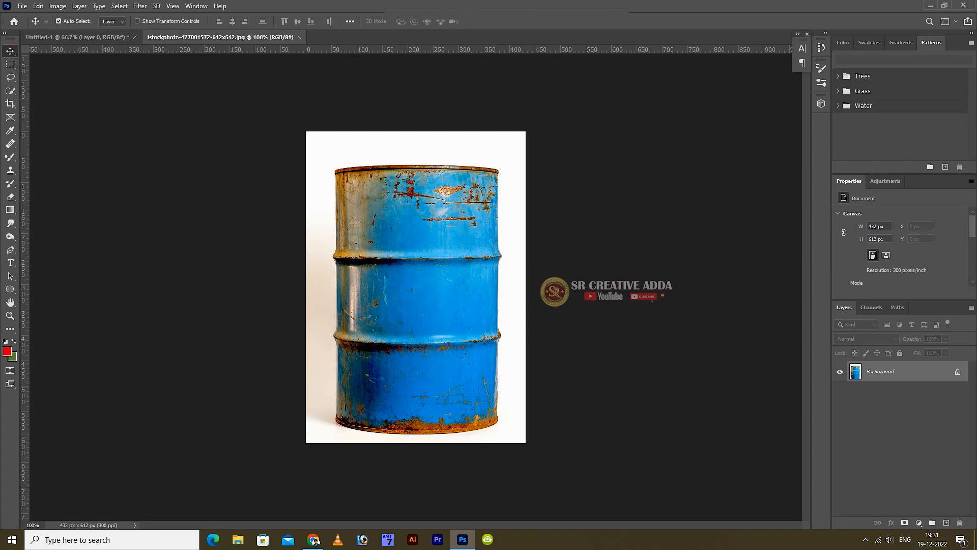
key("w")
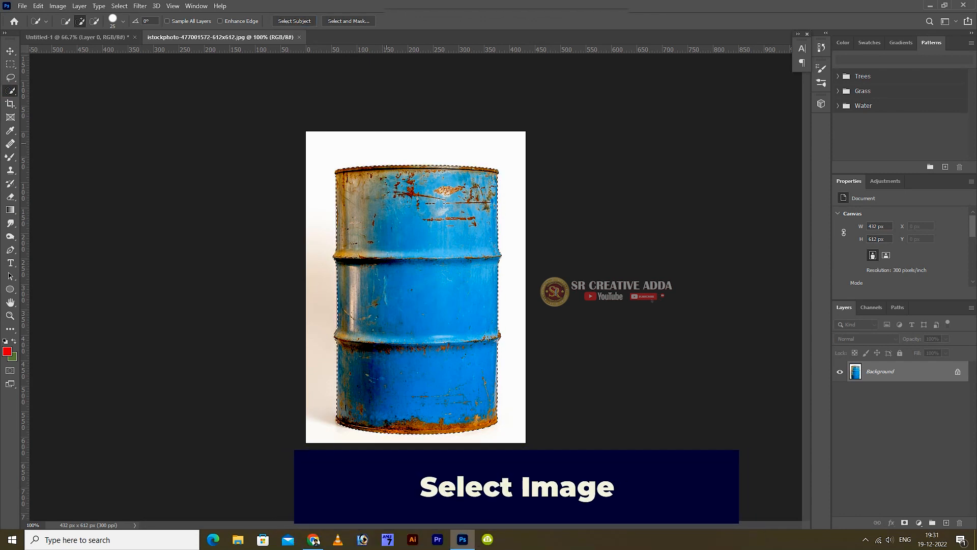
key("ctrl+j")
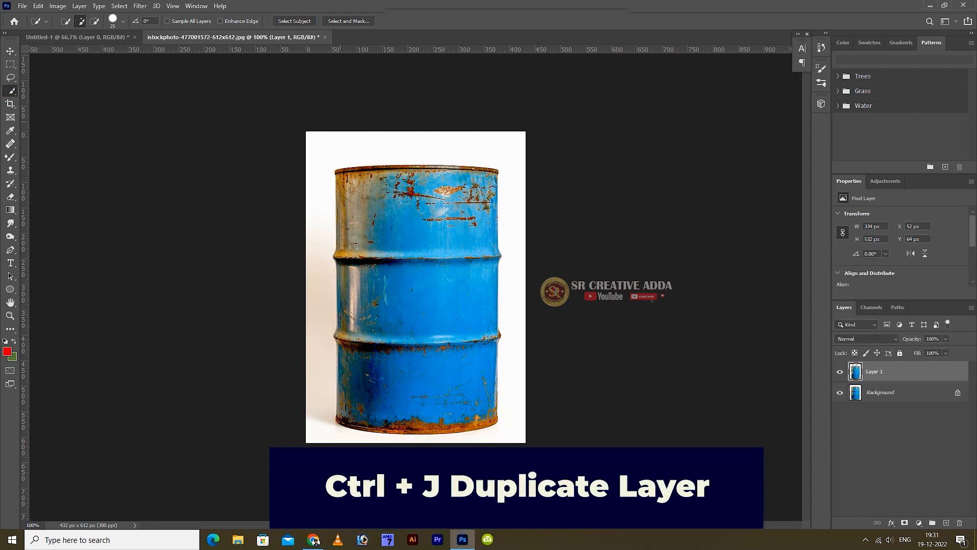
left_click(840, 392)
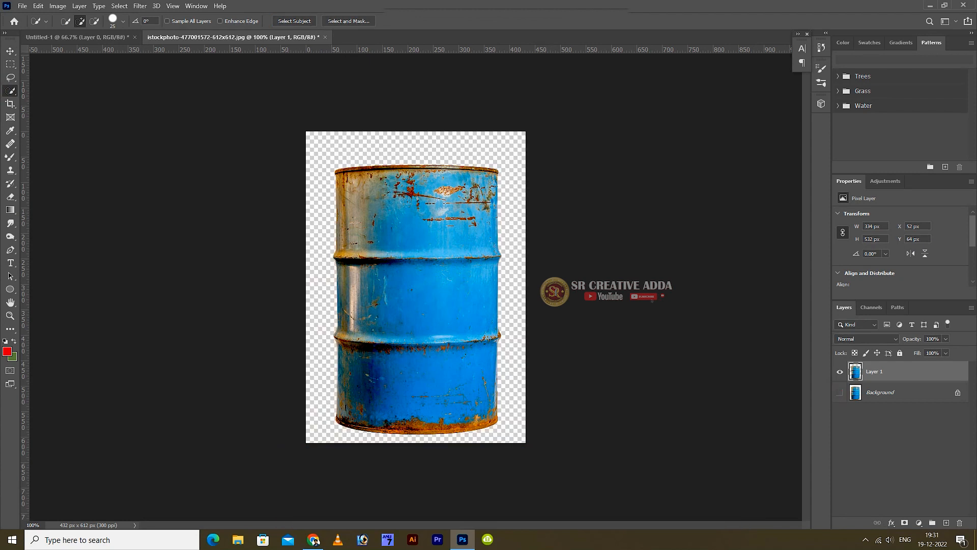
left_click(107, 37)
left_click(229, 37)
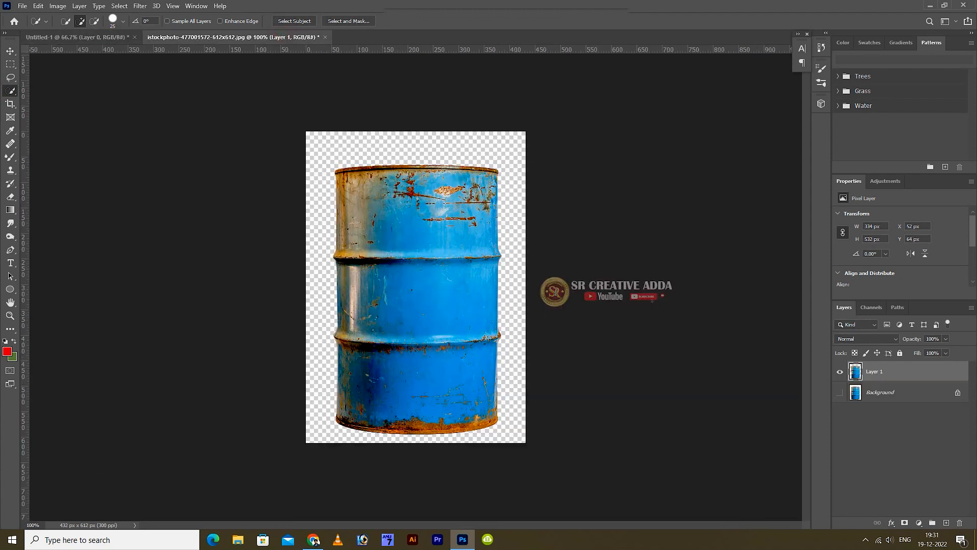
Open the flyer image Yellow Modern Online Course (Flyer) from the Downloads folder
left_click(22, 6)
left_click(25, 23)
left_click(119, 107)
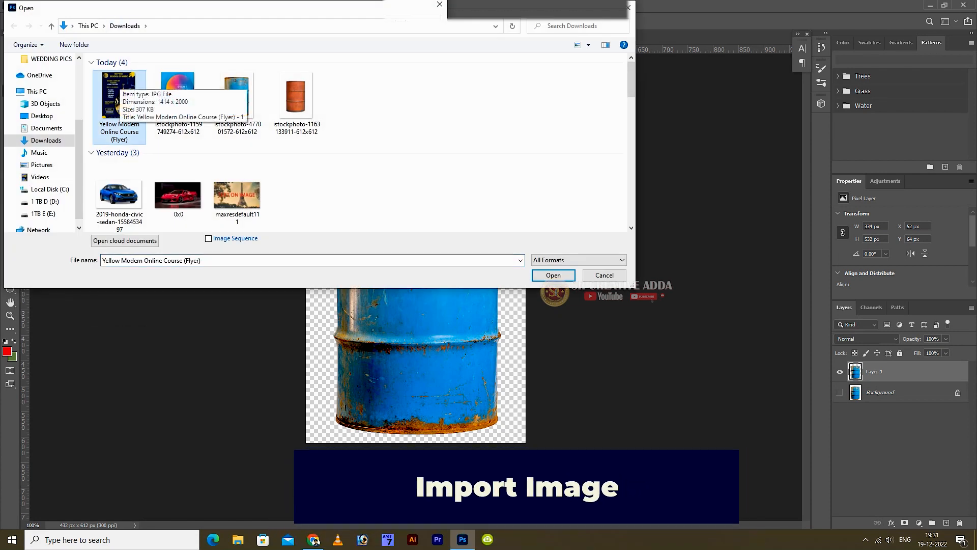
left_click_drag(120, 82, 136, 98)
left_click(554, 275)
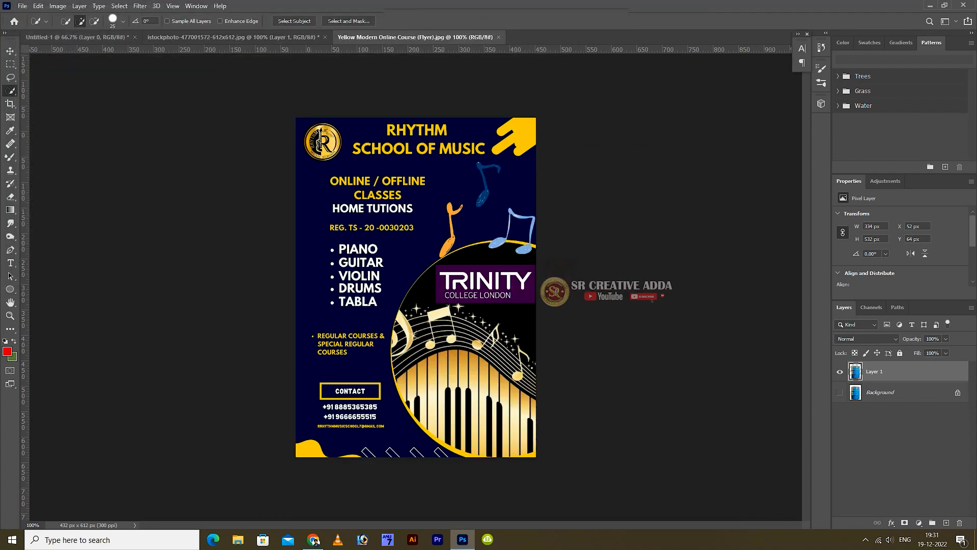
Copy the entire flyer with a rectangular marquee selection and paste it into the barrel document
key("m")
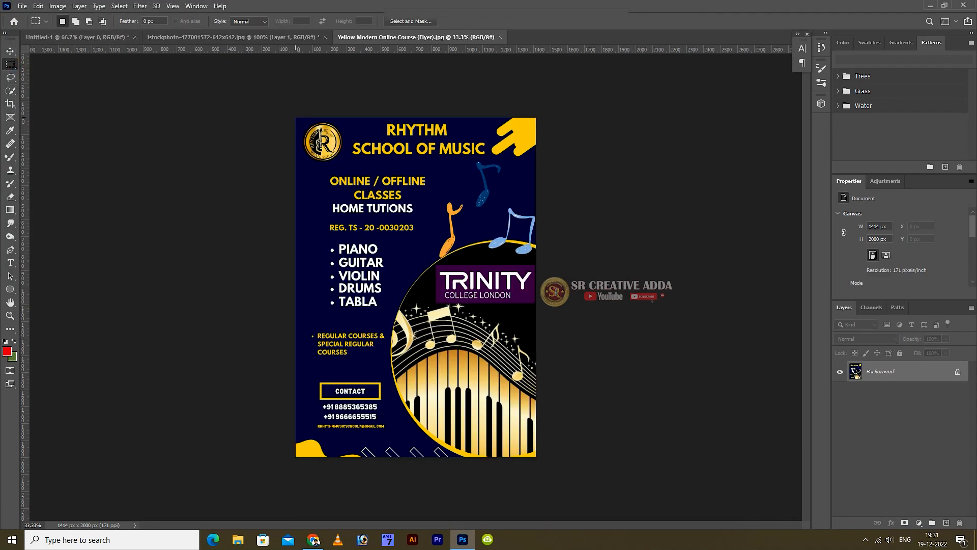
left_click_drag(295, 117, 537, 457)
key("ctrl+c")
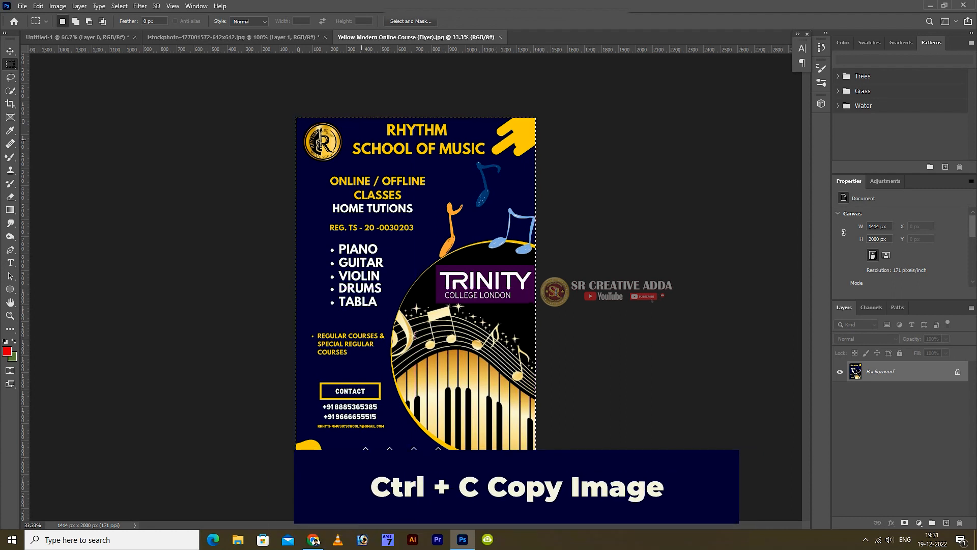
key("ctrl+shift+Tab")
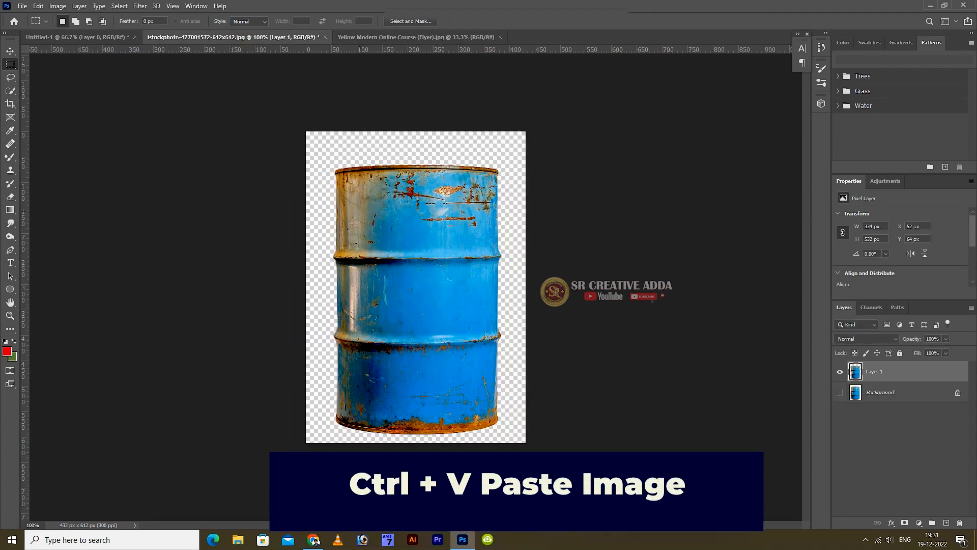
key("ctrl+v")
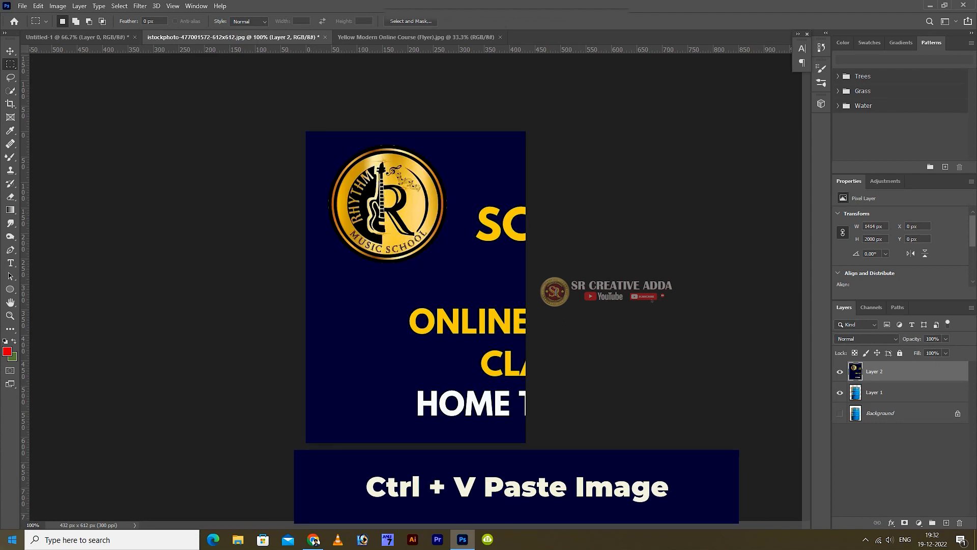
Scale the pasted flyer down proportionally to about 25.6% and position it over the barrel
key("ctrl+t")
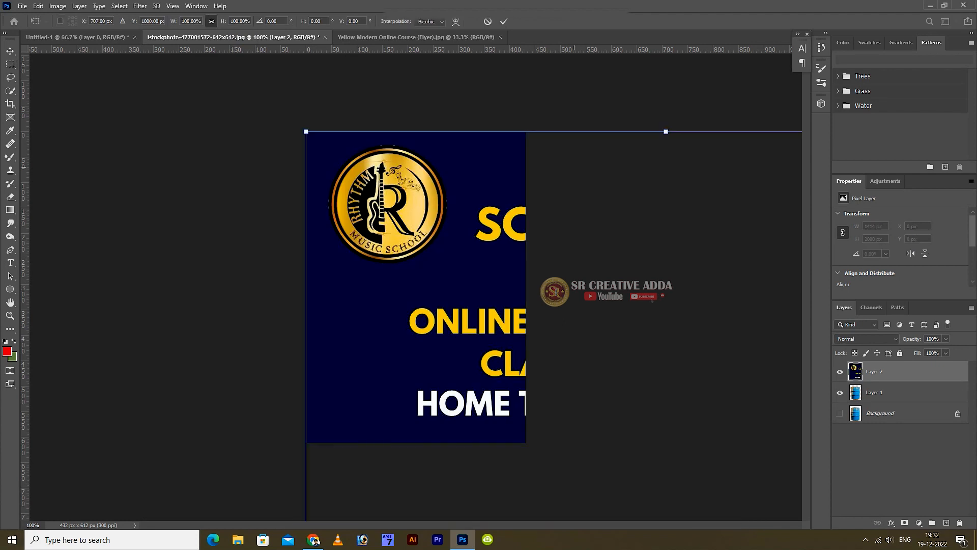
left_click_drag(306, 131, 708, 389)
left_click_drag(611, 509, 506, 465)
left_click_drag(626, 493, 443, 184)
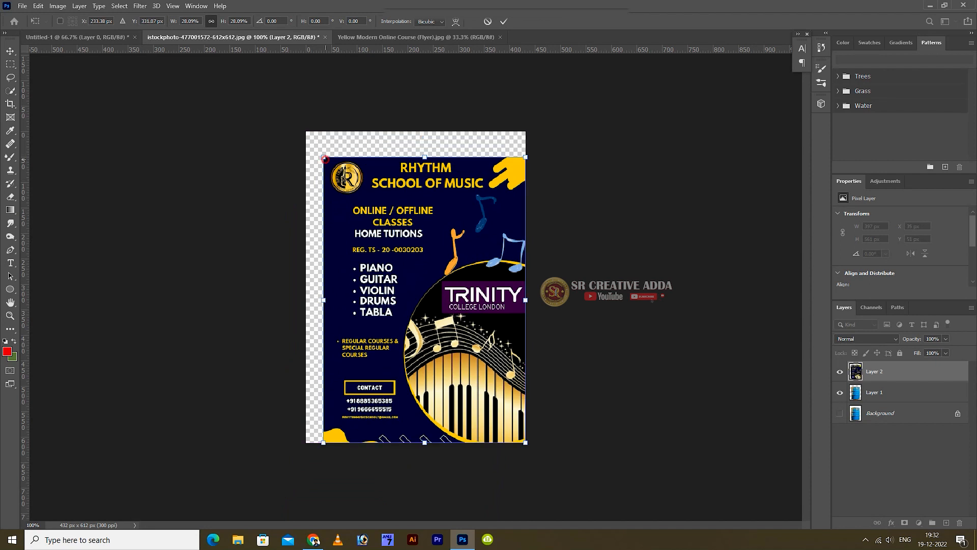
left_click_drag(325, 159, 344, 185)
left_click_drag(461, 309, 444, 284)
left_click_drag(435, 235, 437, 242)
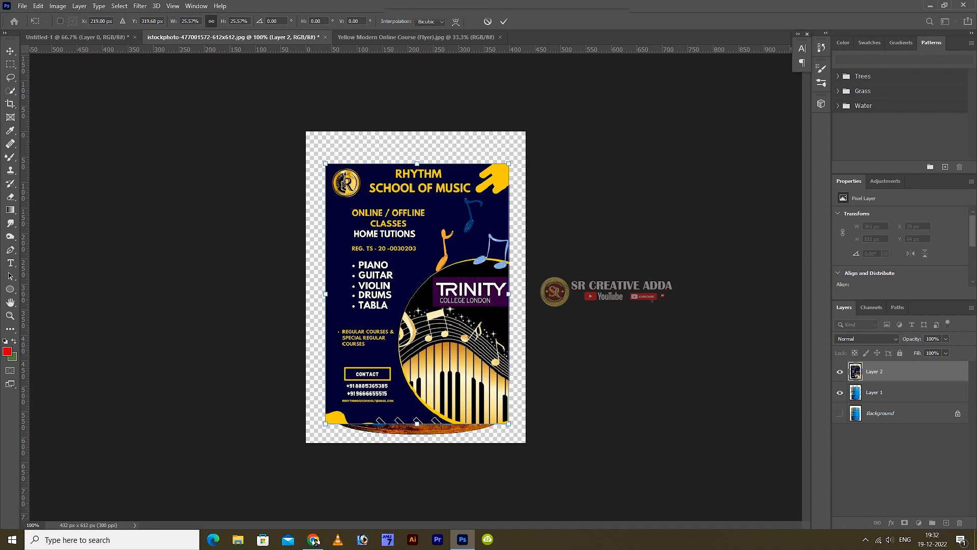
key("Return")
Convert the flyer layer to a smart object and warp its four corners onto the barrel's corners
right_click(900, 372)
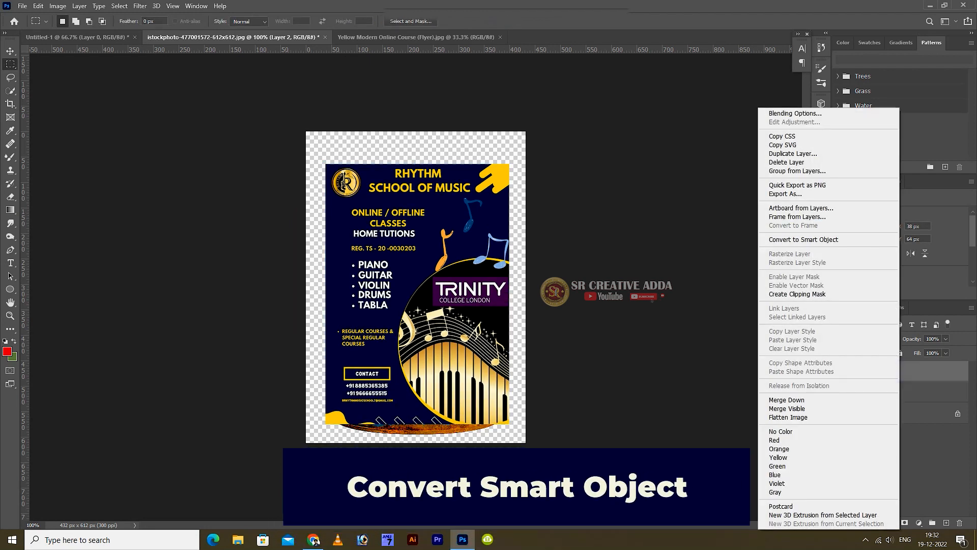
left_click(810, 238)
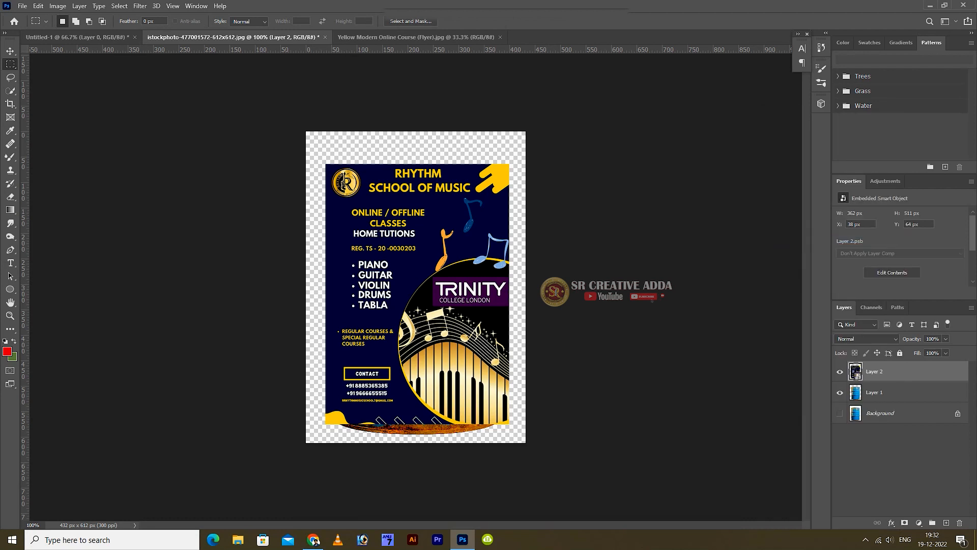
key("ctrl+t")
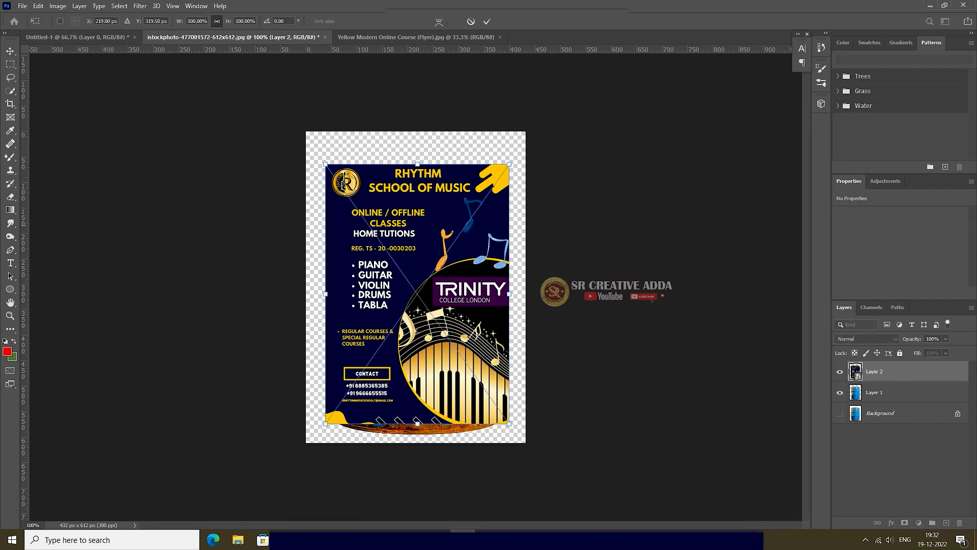
right_click(432, 202)
left_click(459, 309)
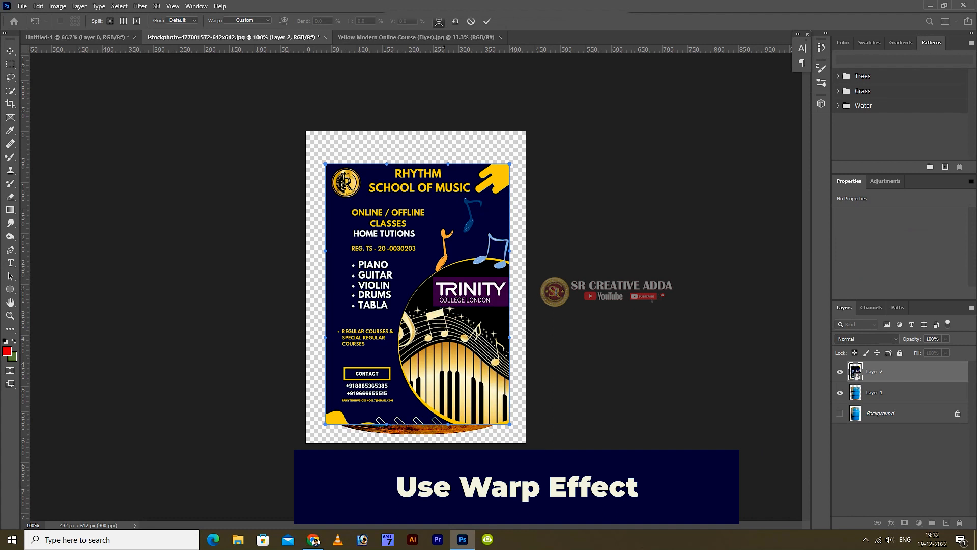
left_click_drag(510, 164, 497, 169)
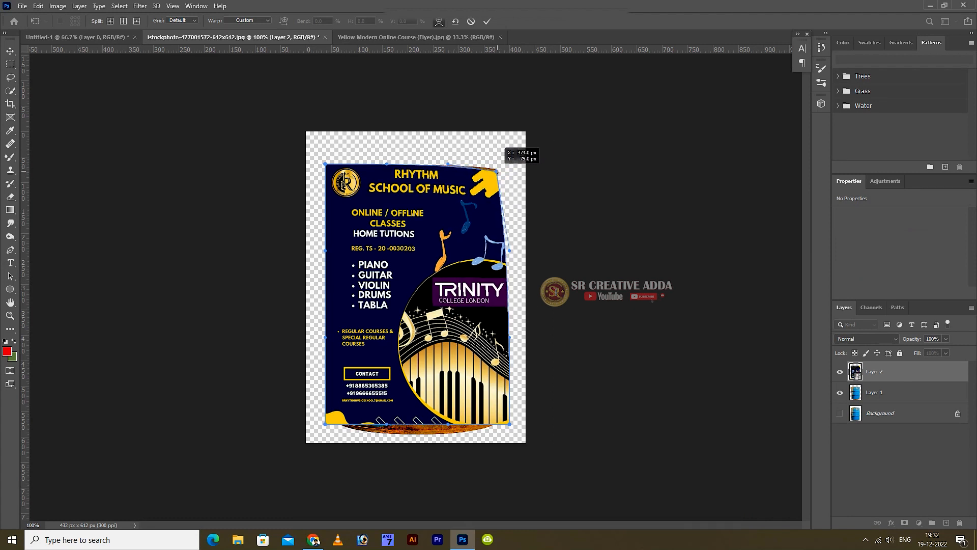
left_click_drag(325, 164, 335, 170)
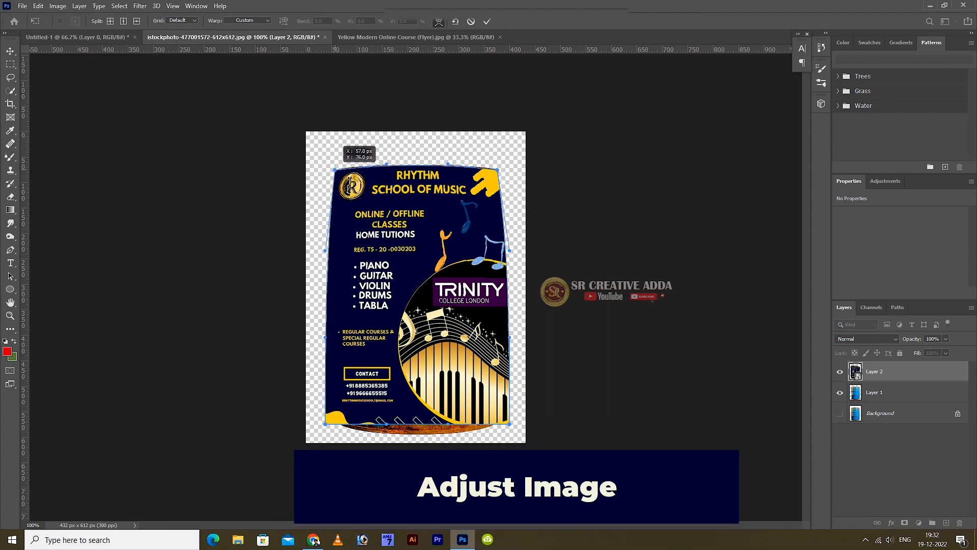
left_click_drag(510, 423, 497, 422)
left_click_drag(325, 423, 337, 418)
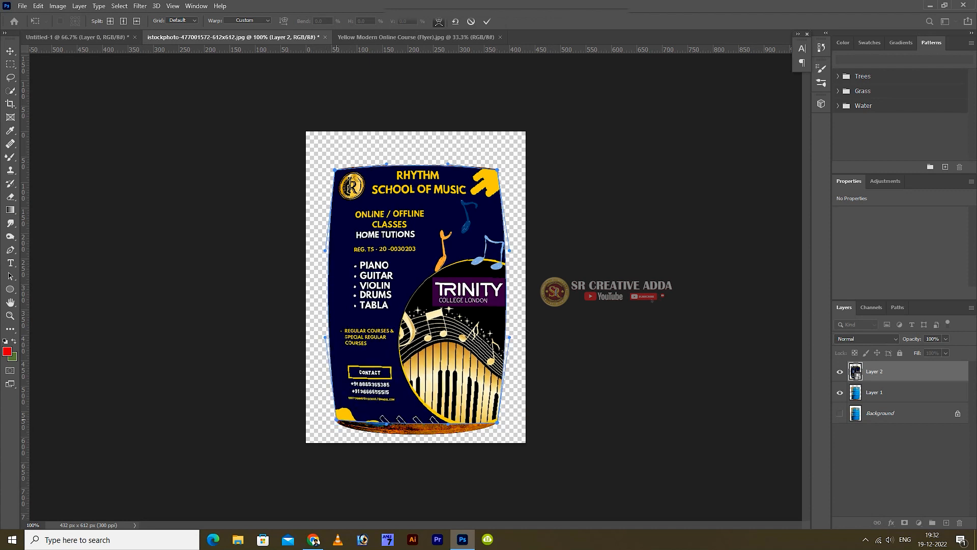
Curve the flyer's bottom edge and pull in both sides to follow the barrel's outline, then apply the warp
left_click_drag(448, 424, 449, 446)
left_click_drag(387, 424, 343, 433)
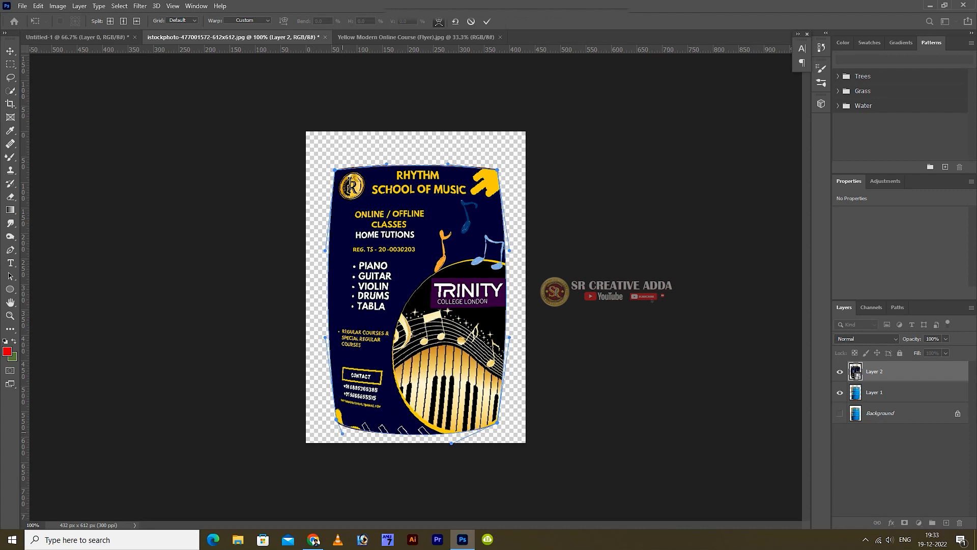
left_click_drag(324, 249, 341, 252)
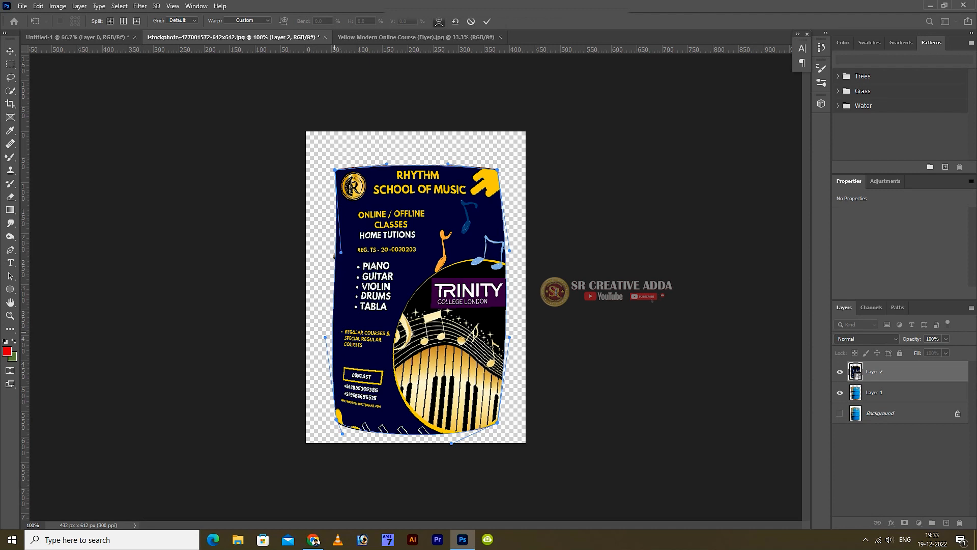
mouse_move(325, 337)
left_mouse_down()
mouse_move(341, 337)
mouse_move(333, 337)
left_mouse_up()
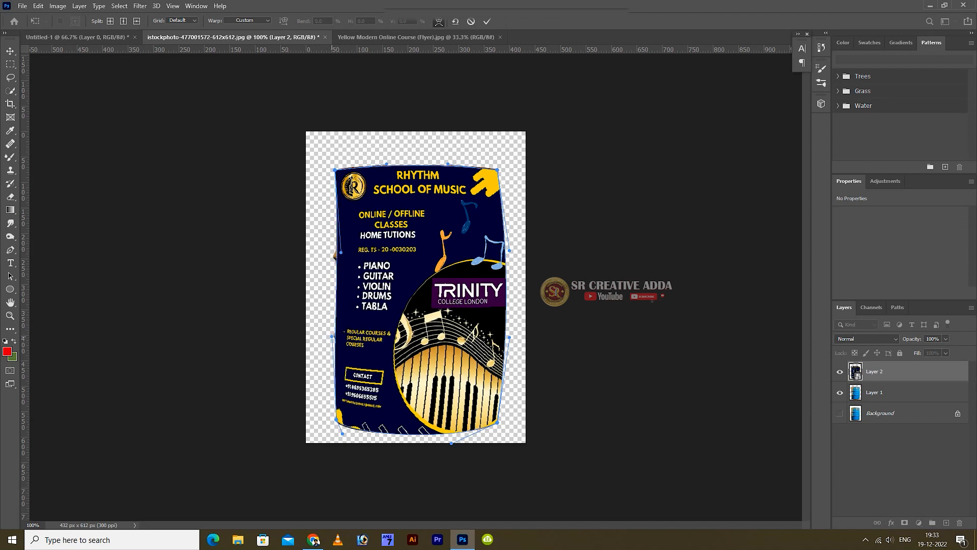
left_click_drag(340, 251, 337, 253)
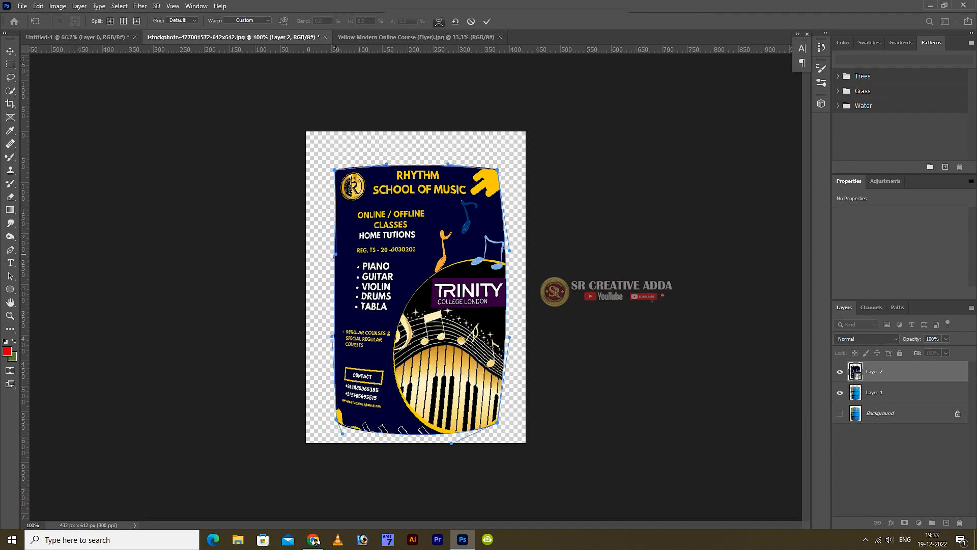
left_click_drag(509, 250, 502, 253)
left_click_drag(509, 337, 503, 336)
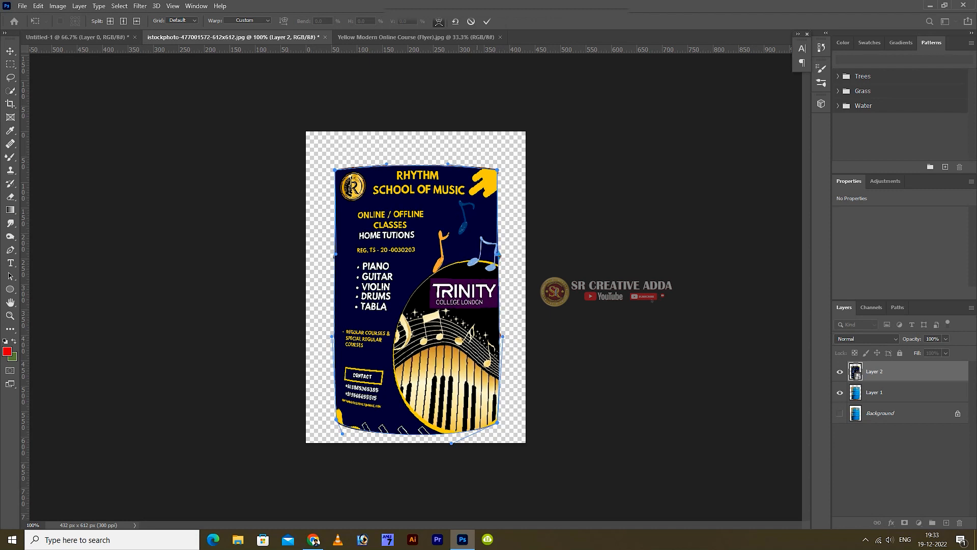
key("Return")
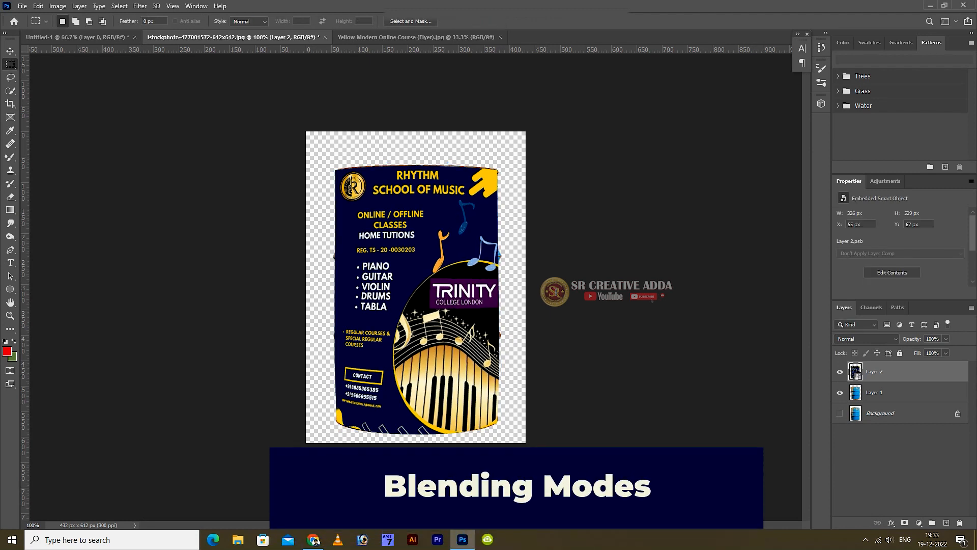
Set the warped flyer layer's blending mode to Soft Light so the barrel's texture shows through
left_click(866, 338)
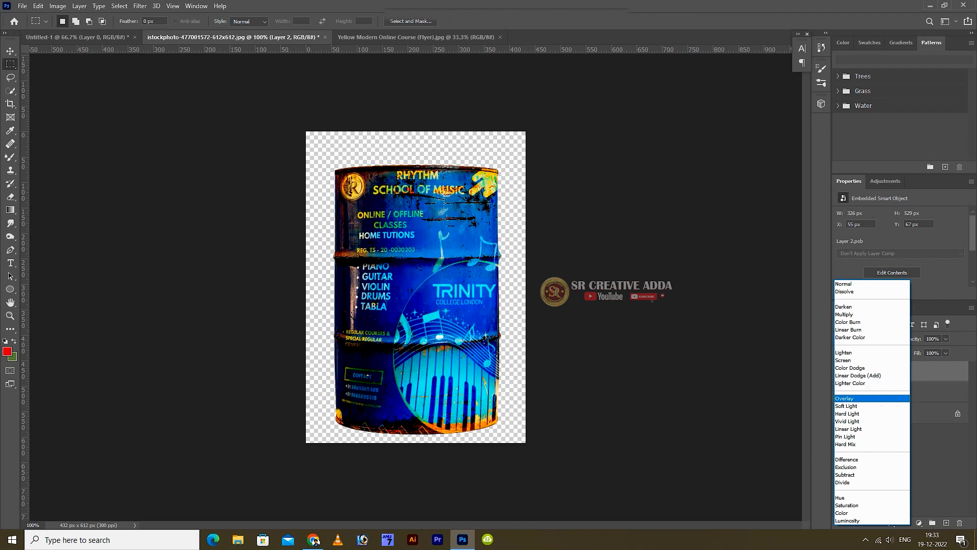
key("Return")
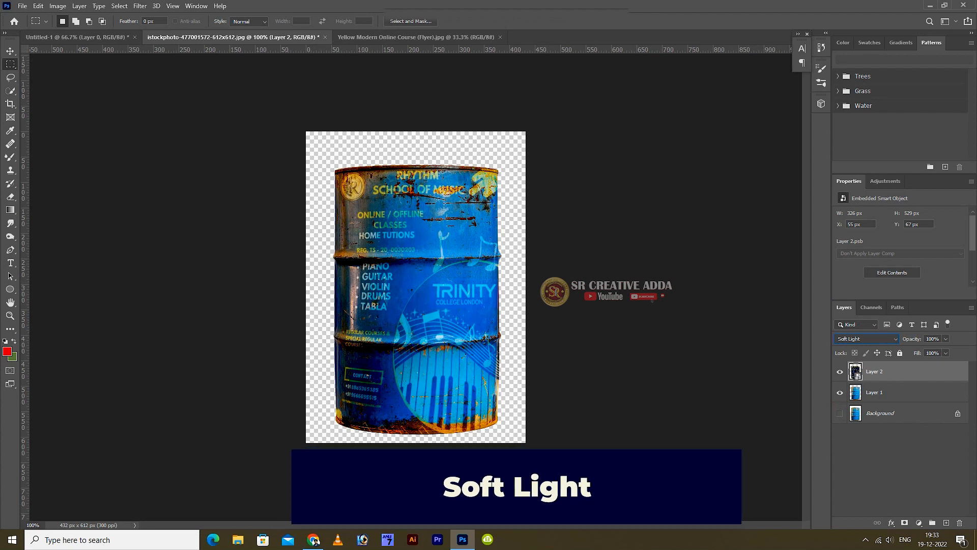
Add a drop shadow to the barrel layer (Layer 1) and change the shadow's colour to black
double_click(933, 393)
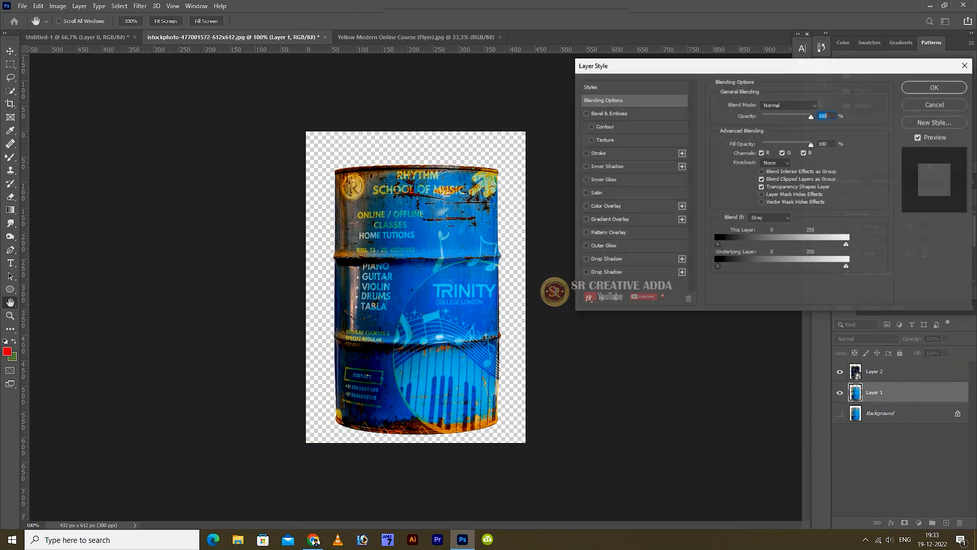
left_click(622, 259)
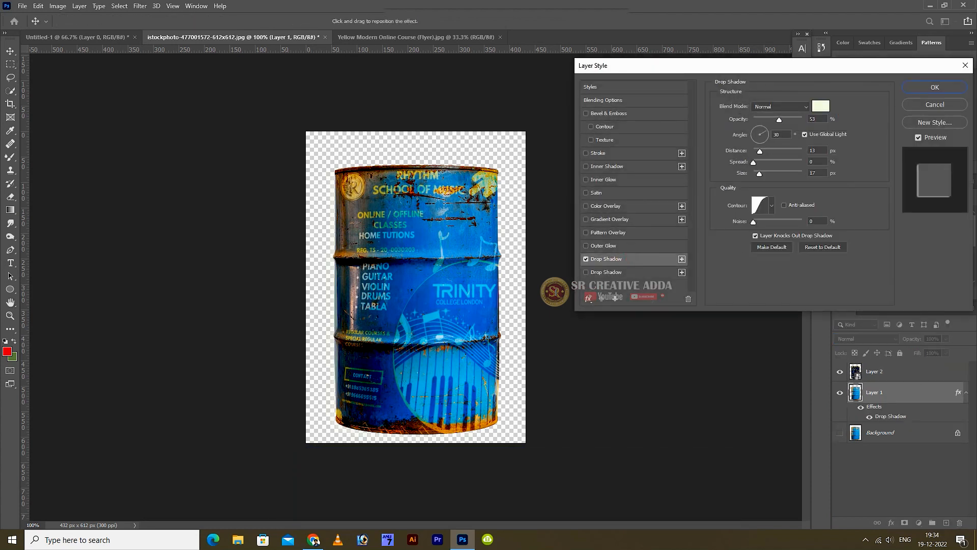
left_click(820, 106)
left_click(821, 222)
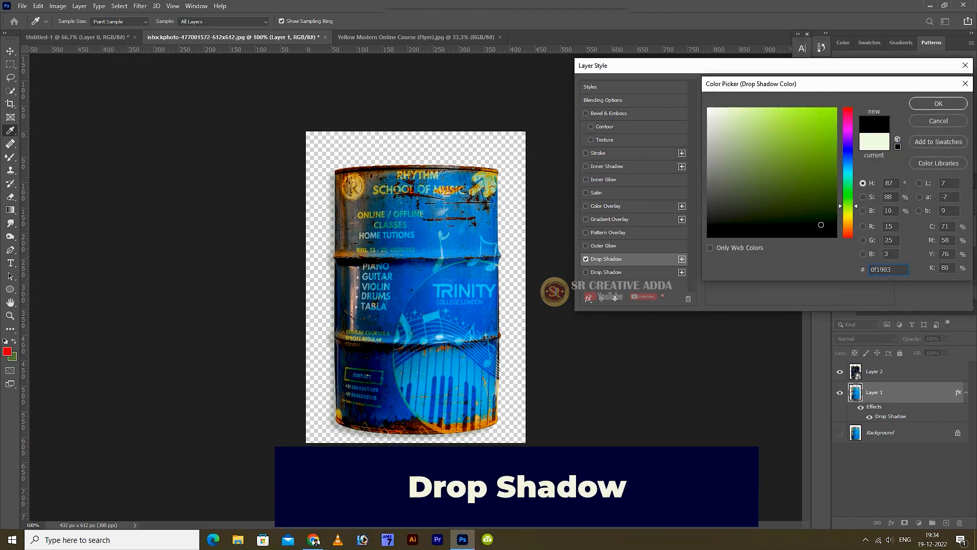
left_click(929, 104)
Set the barrel's drop shadow to 100% opacity, 12 px distance and 10 px size, then apply the layer style
left_click_drag(760, 151, 762, 151)
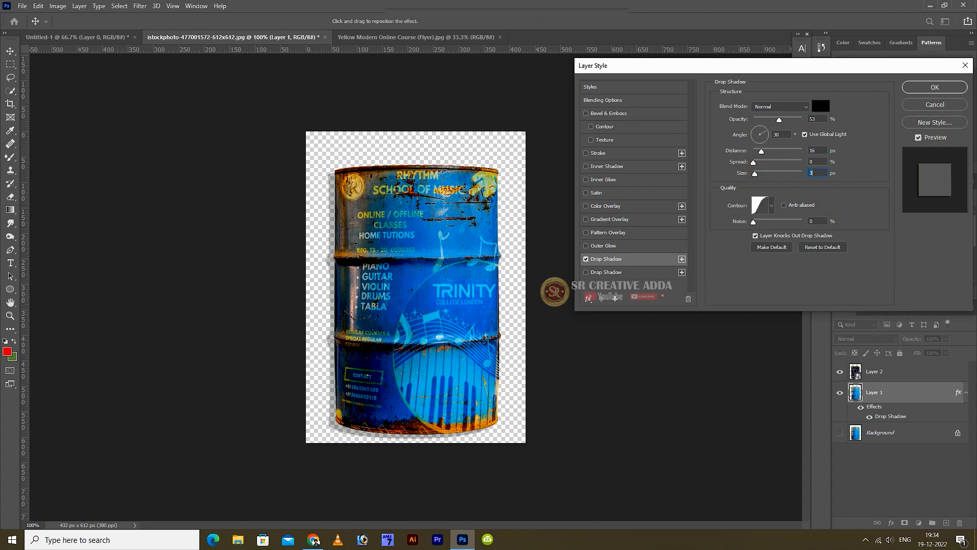
left_click_drag(779, 119, 802, 119)
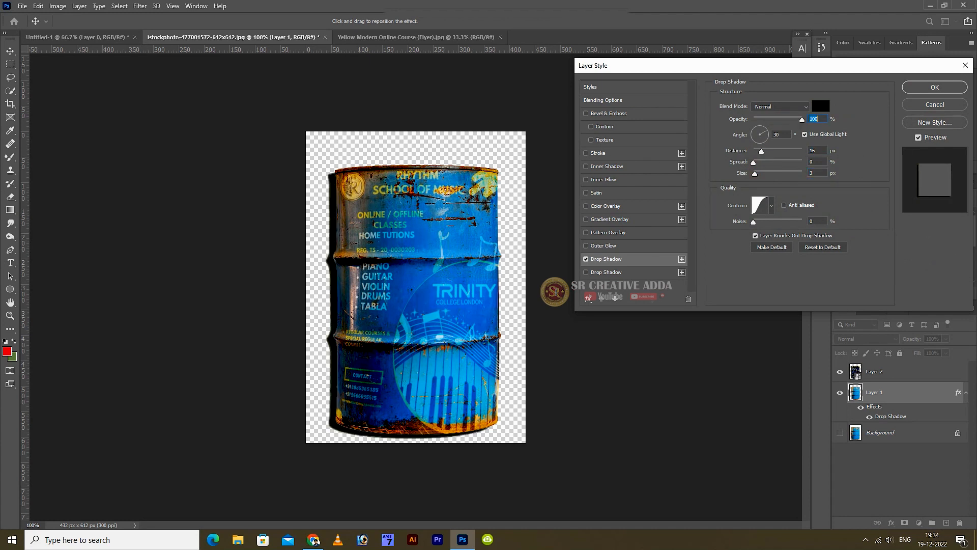
left_click_drag(756, 173, 759, 152)
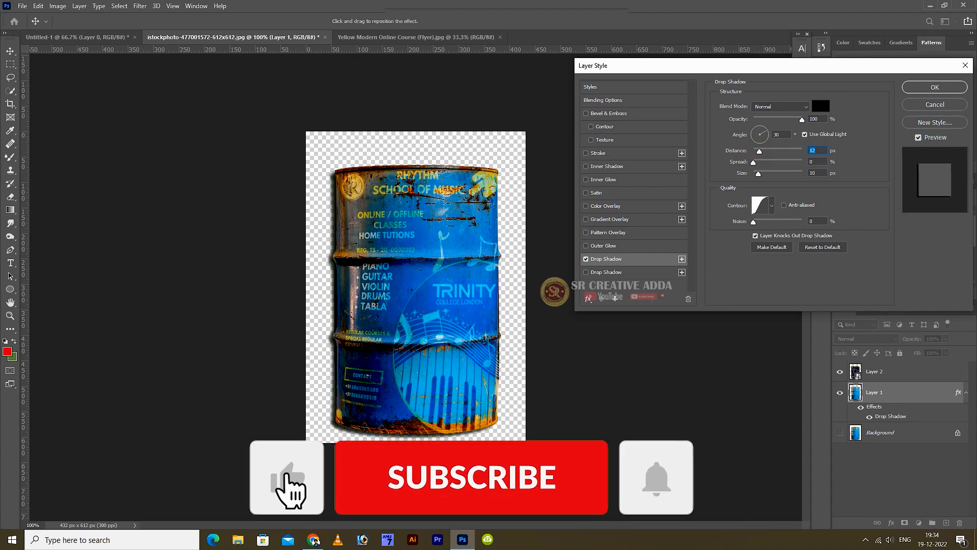
key("Return")
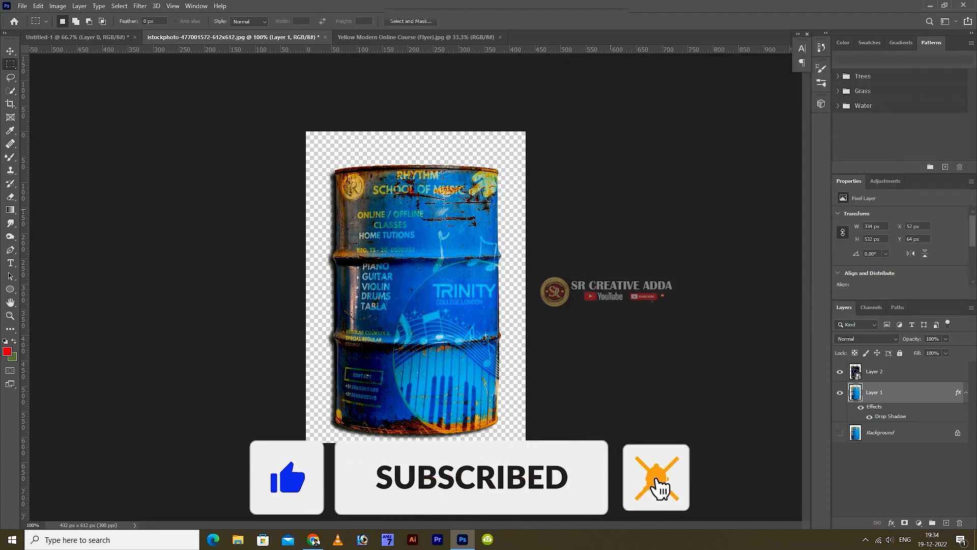
key("ctrl+s")
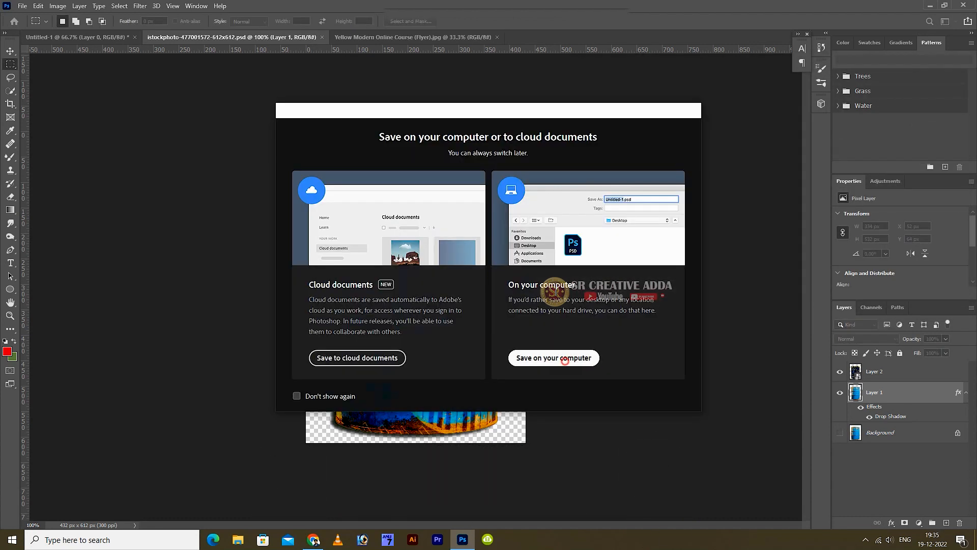
left_click(555, 357)
left_click(81, 236)
left_click(78, 376)
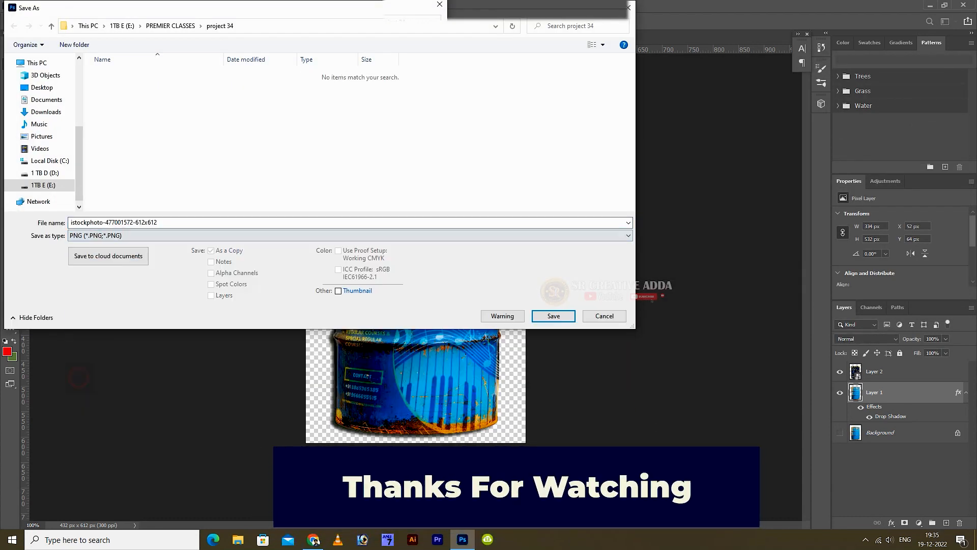
left_click(553, 316)
left_click(547, 161)
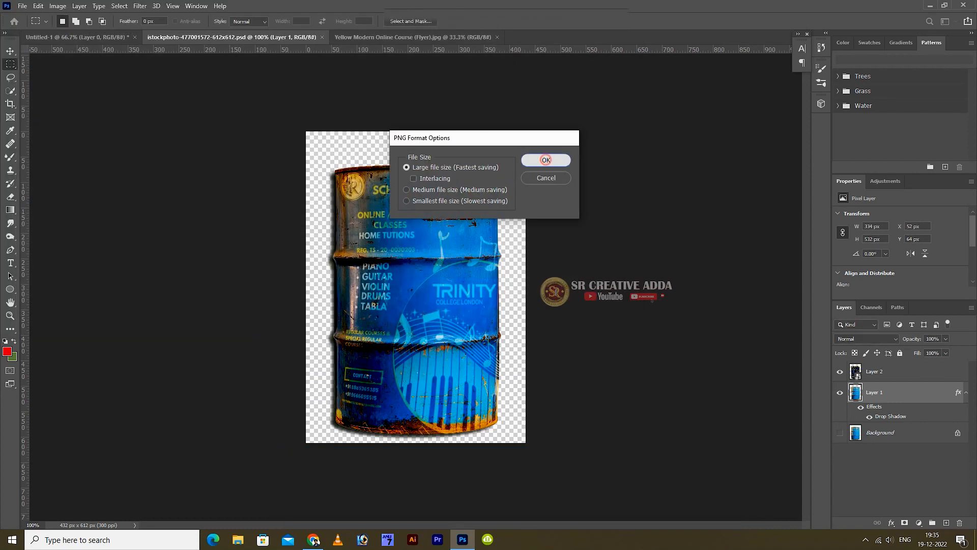